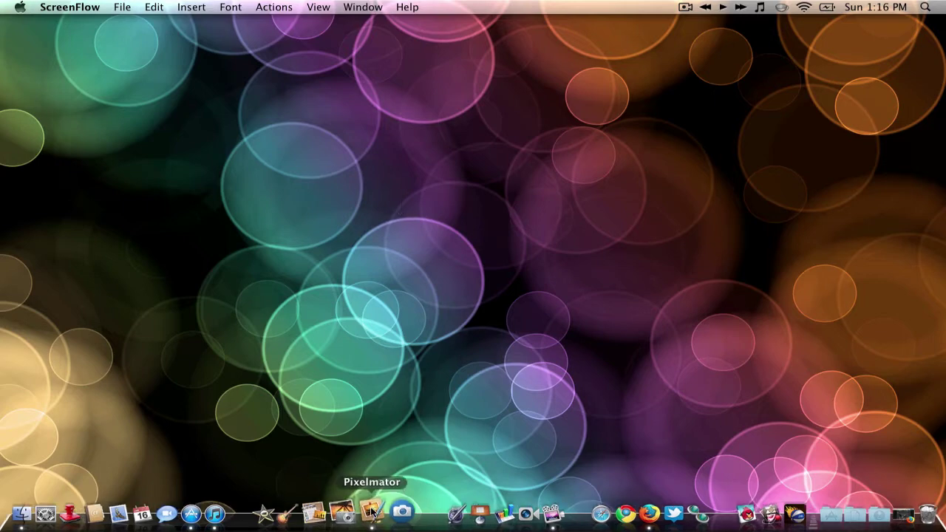
- Switch to the Finder desktop and launch Pixelmator from the Dock
click(394, 392)
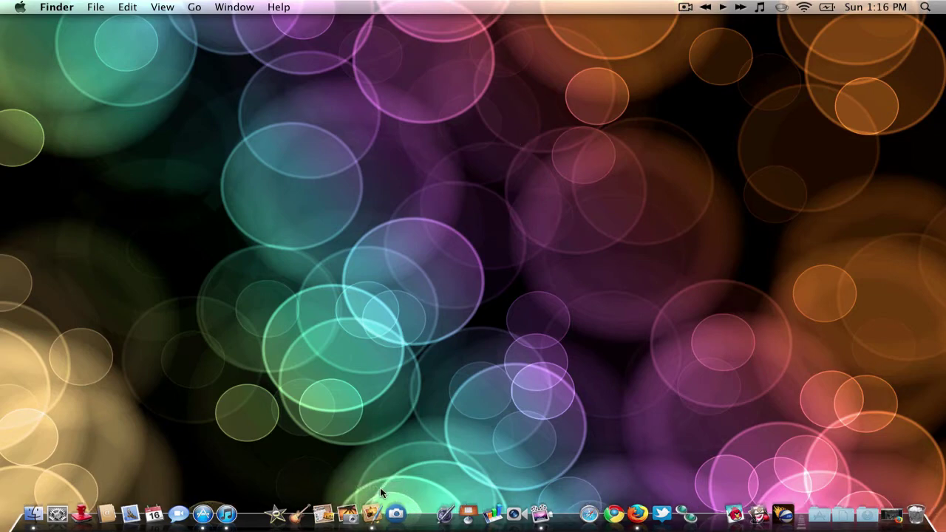
click(373, 512)
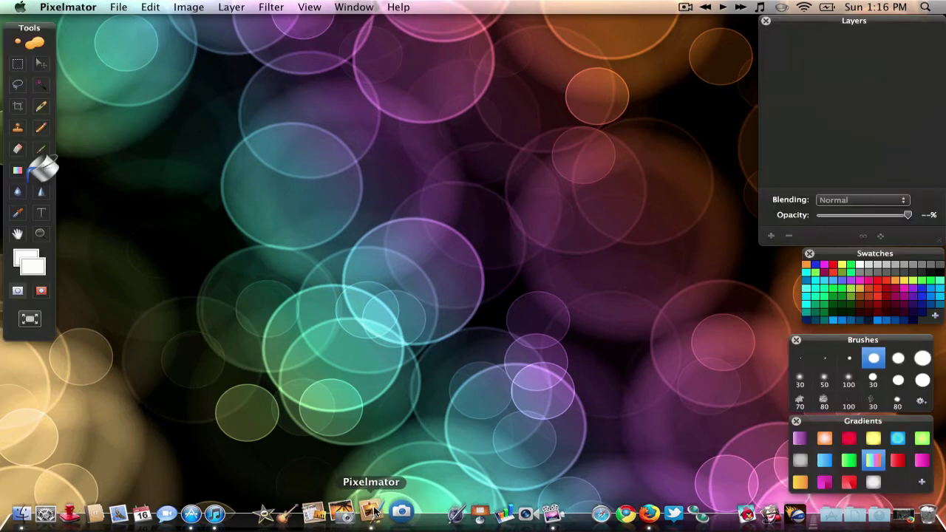
- Create a new blank document of 1920 × 1200 pixels at 72 pixels/inch
click(119, 8)
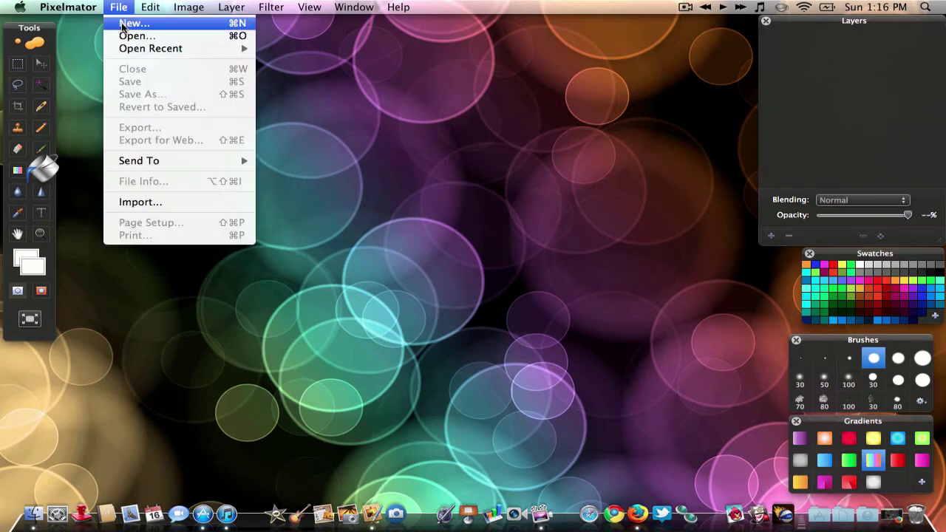
click(120, 22)
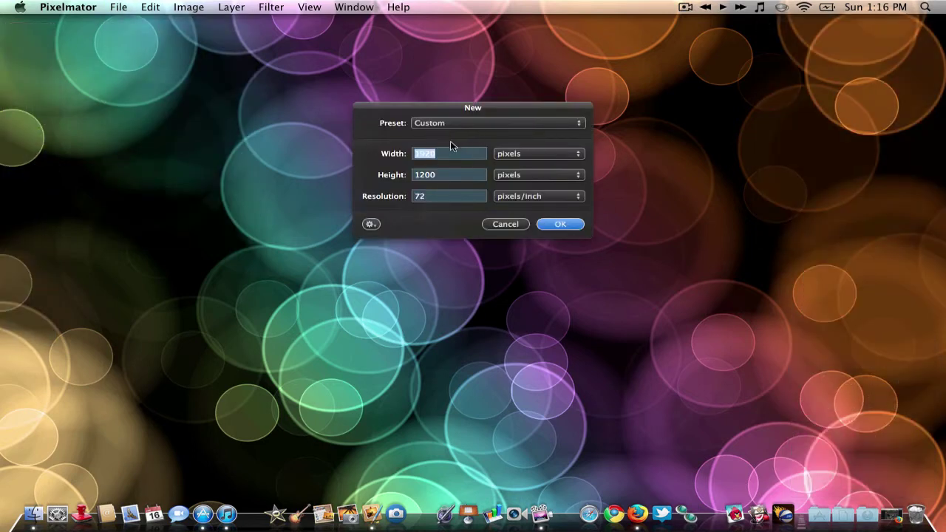
click(419, 154)
click(561, 224)
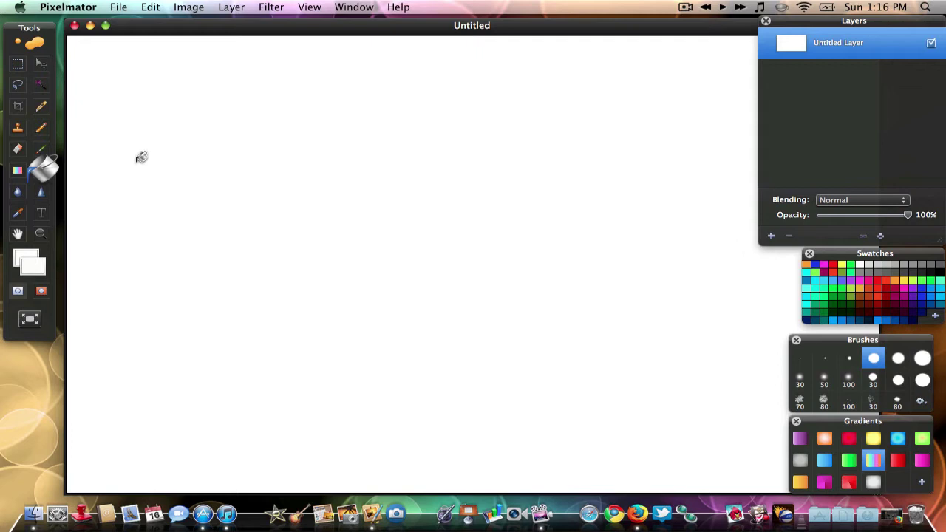
- Set the foreground colour to black and fill the canvas with the Paint Bucket
click(33, 270)
drag(759, 115, 761, 267)
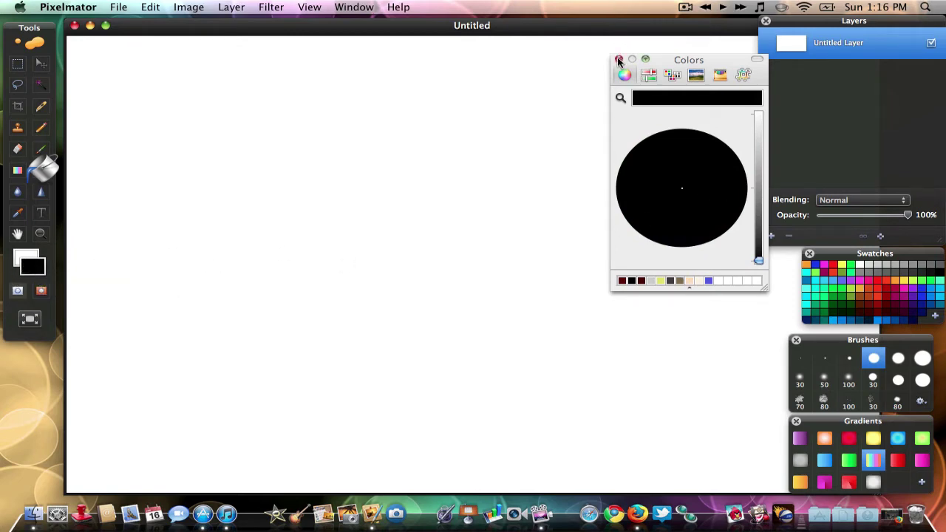
click(619, 60)
click(45, 169)
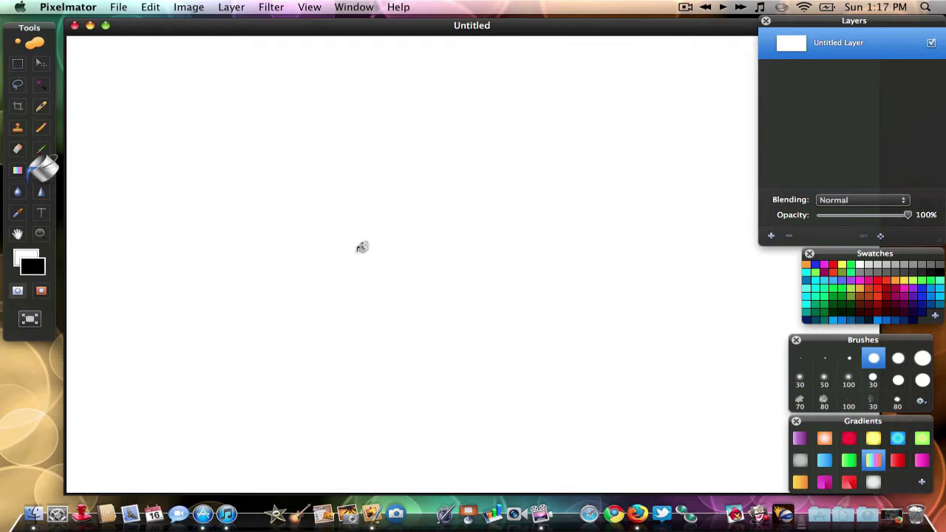
click(362, 248)
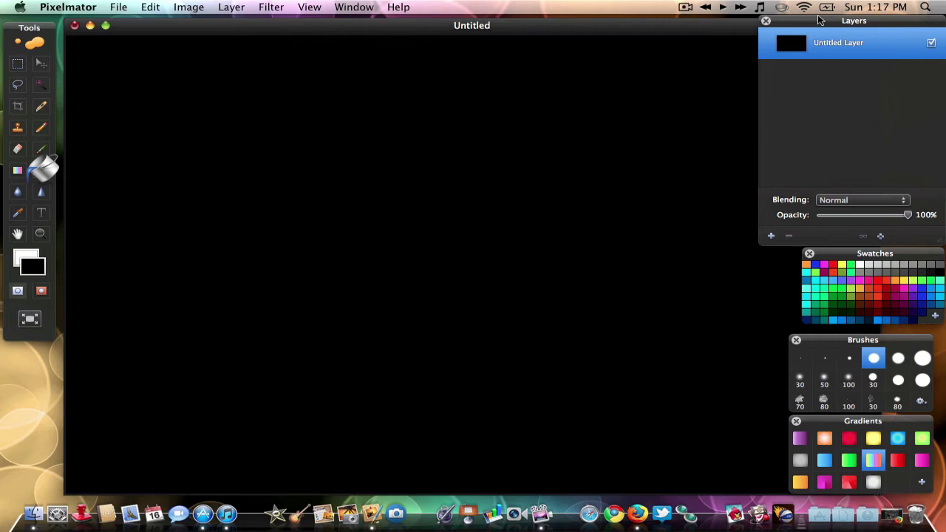
- Rename the layer to 'Backround' and deselect it
double_click(847, 43)
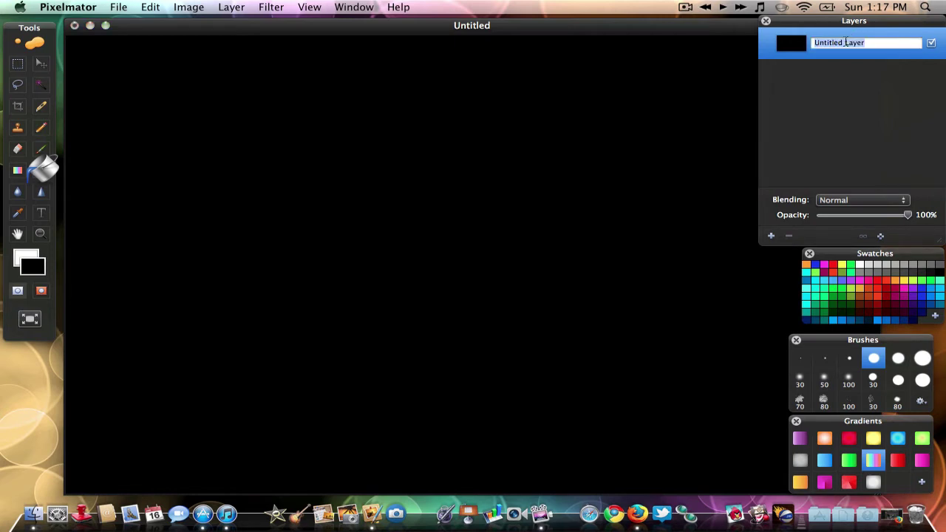
text(Backround)
key(Return)
click(839, 84)
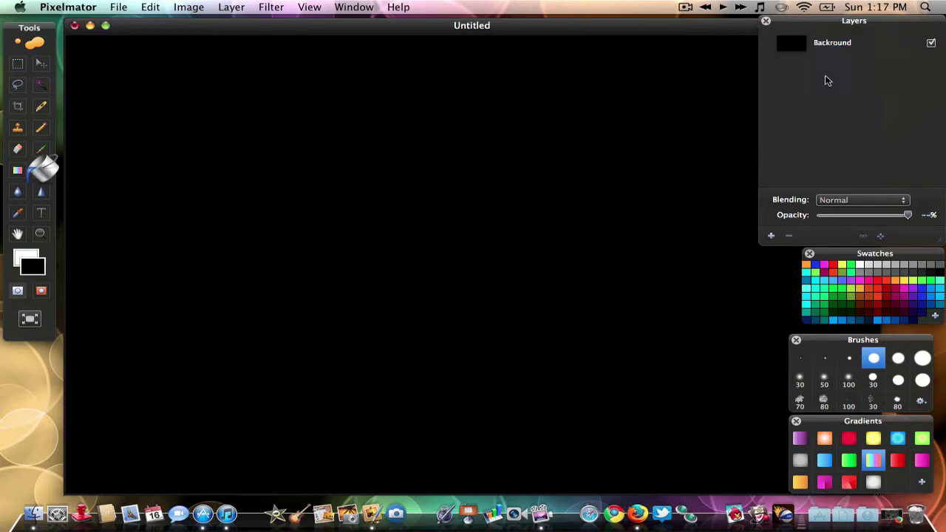
- Add a layer above Backround and render Defocus bokeh: size 0.45, blur 0.32, density 0.51
click(771, 237)
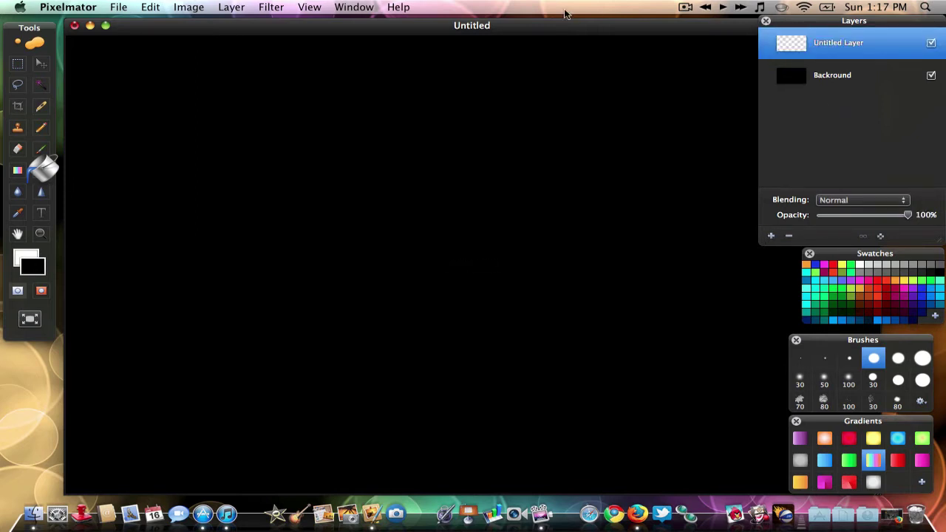
click(271, 7)
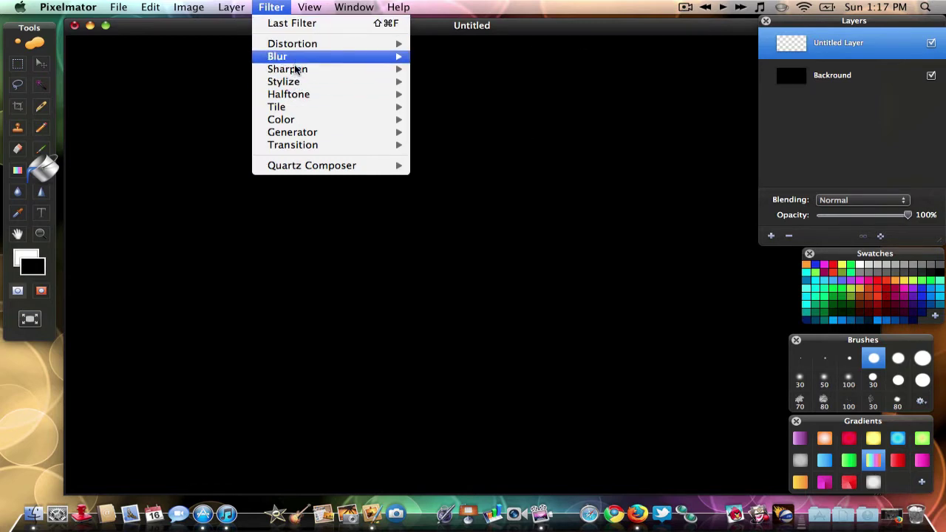
mouse_move(305, 172)
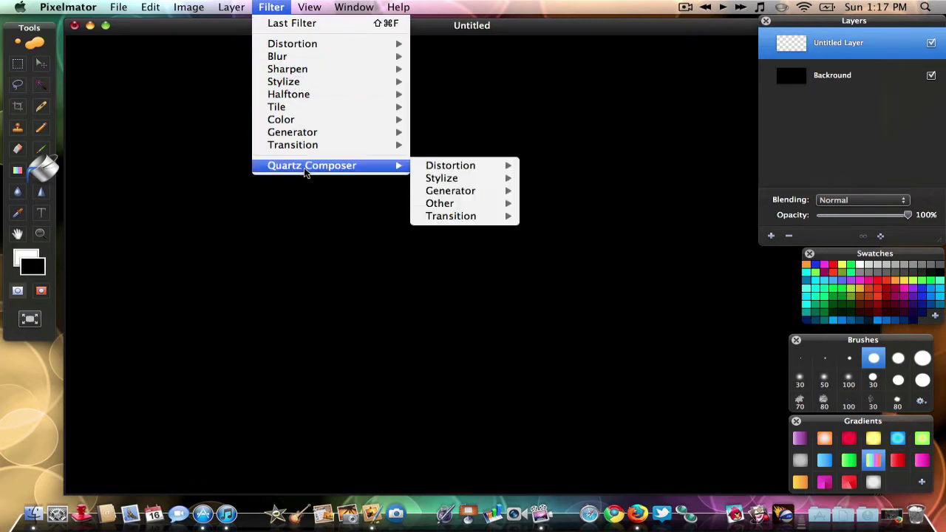
mouse_move(462, 194)
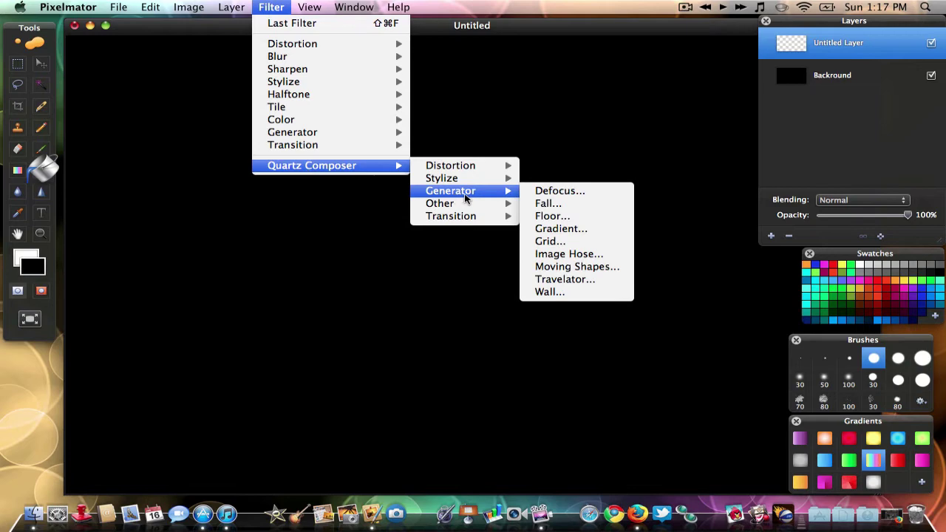
click(546, 193)
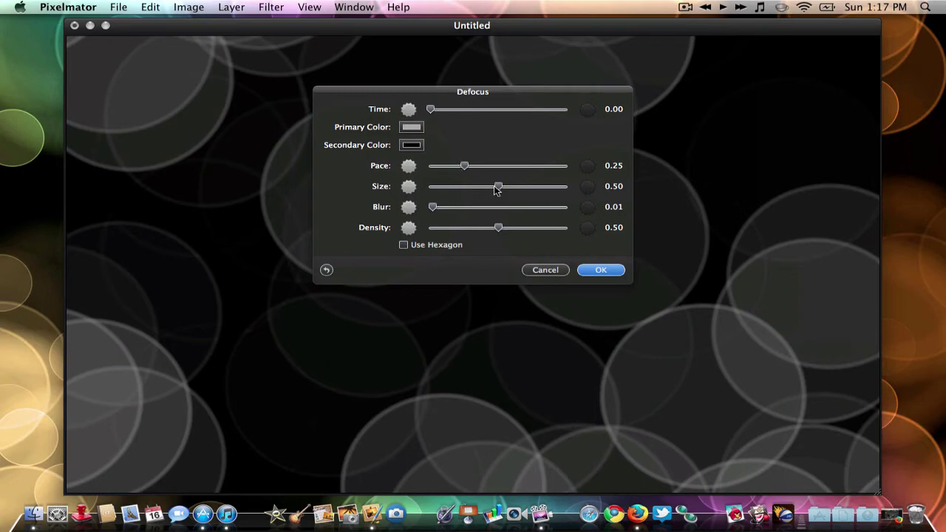
drag(493, 189, 490, 188)
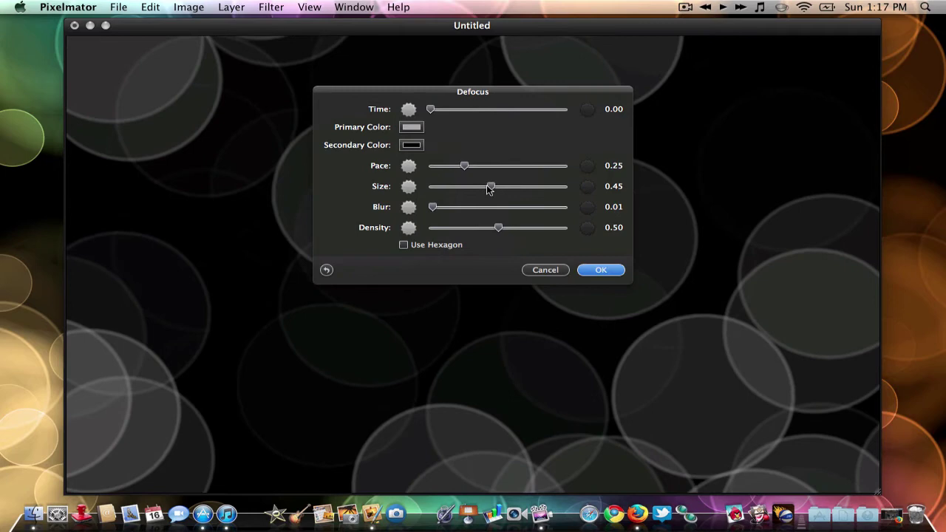
drag(435, 208, 476, 211)
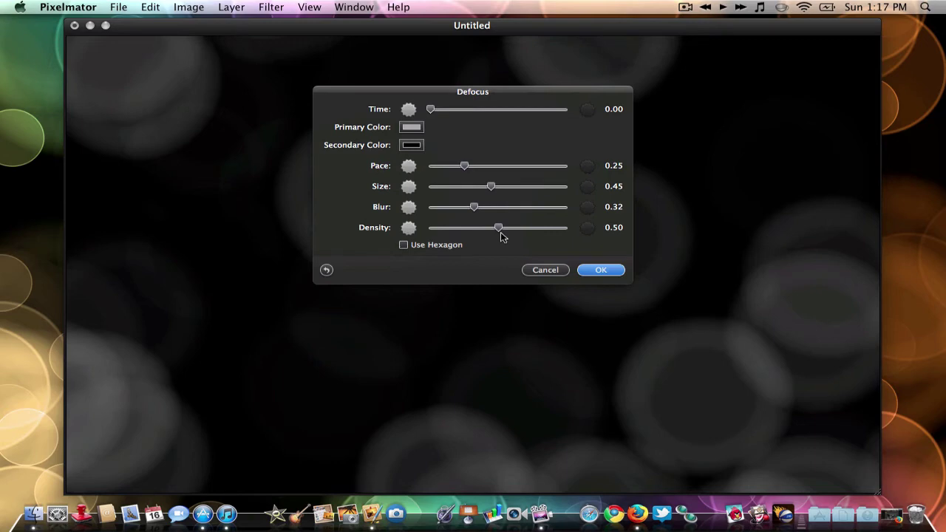
drag(501, 236, 503, 236)
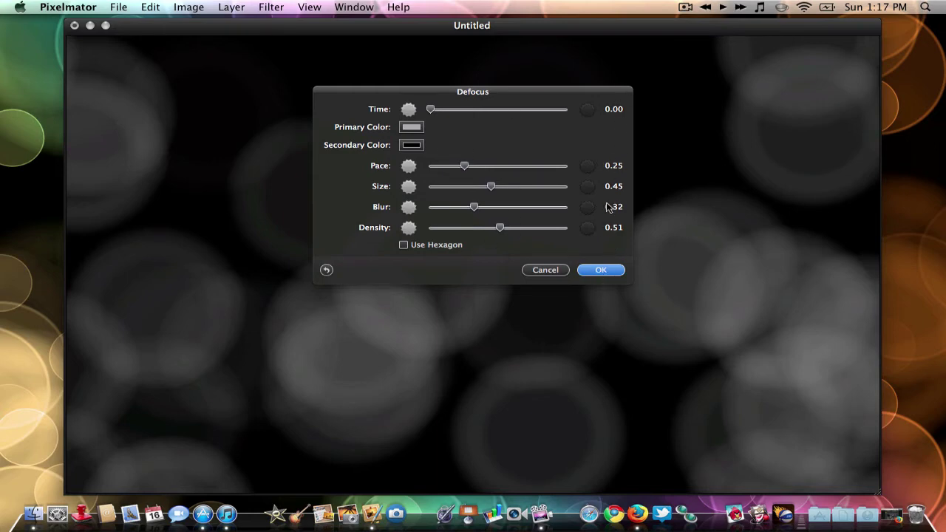
click(602, 270)
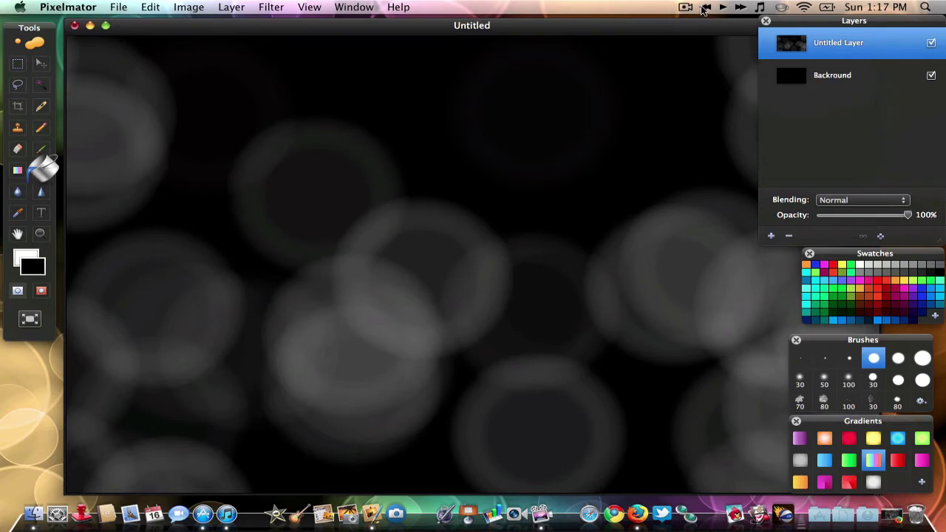
- Rename the bokeh layer to 'Primary circles'
double_click(824, 44)
text(Primary circle)
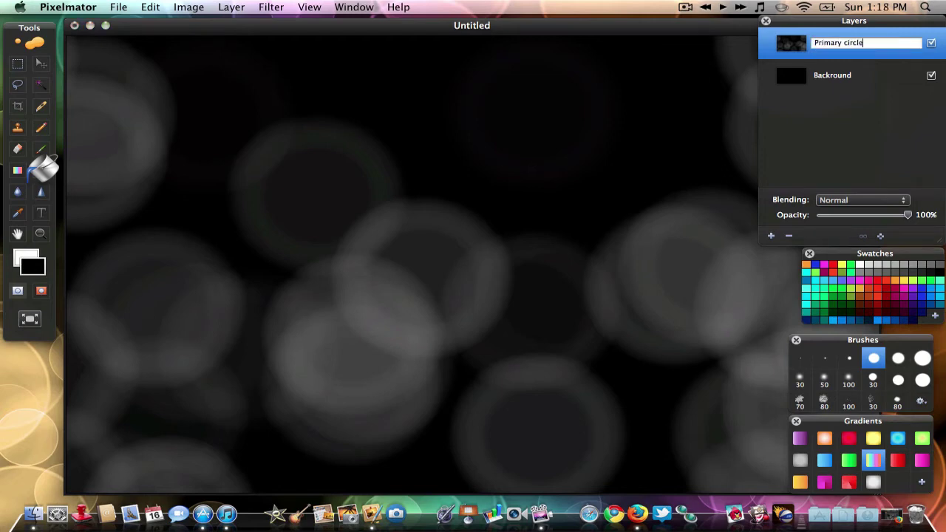
text(s)
key(Return)
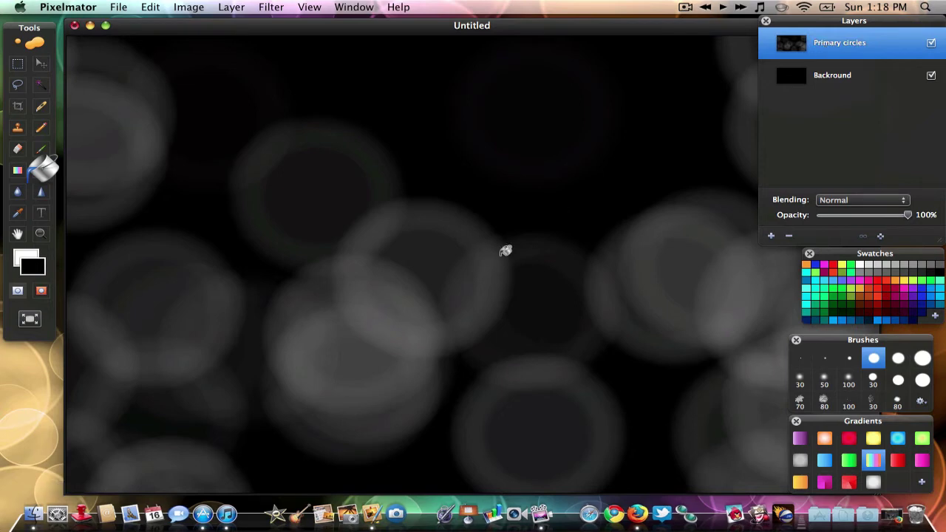
- Duplicate Primary circles, set the copy to Color Dodge, and add an empty layer on top
right_click(795, 44)
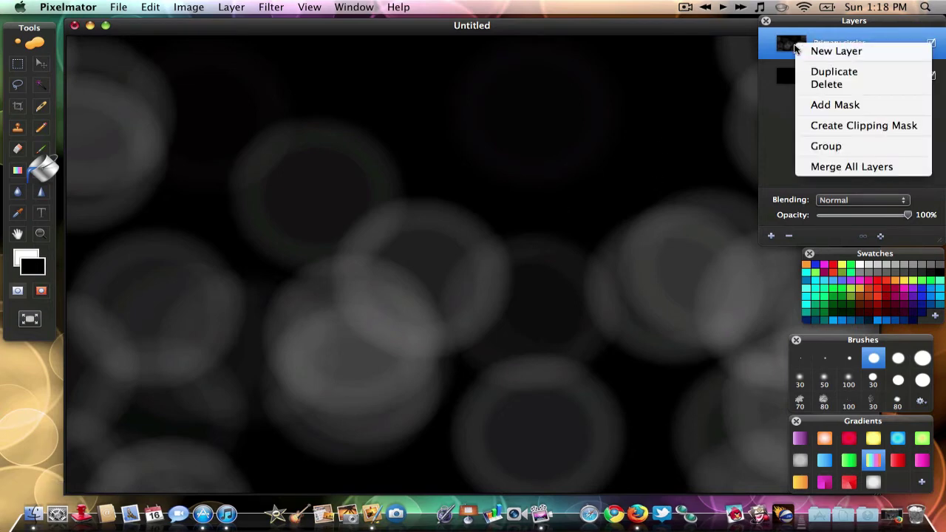
click(835, 72)
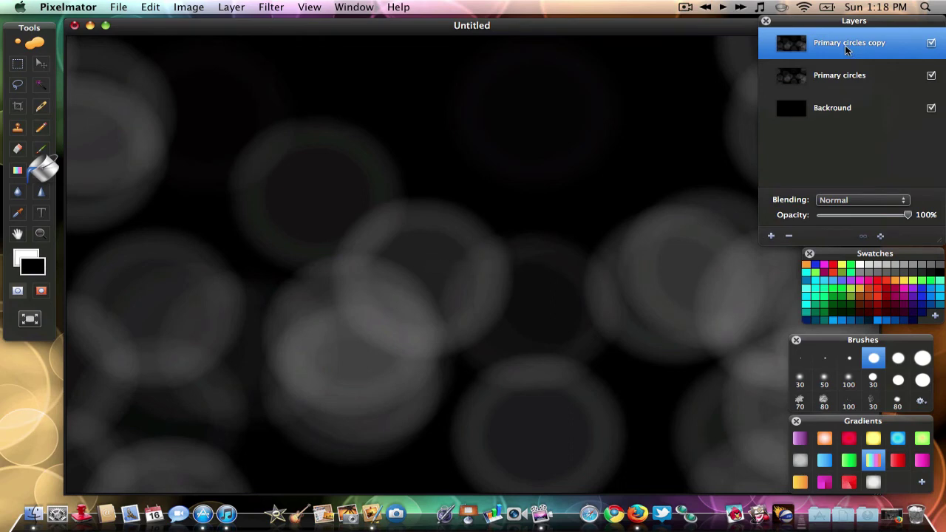
double_click(845, 45)
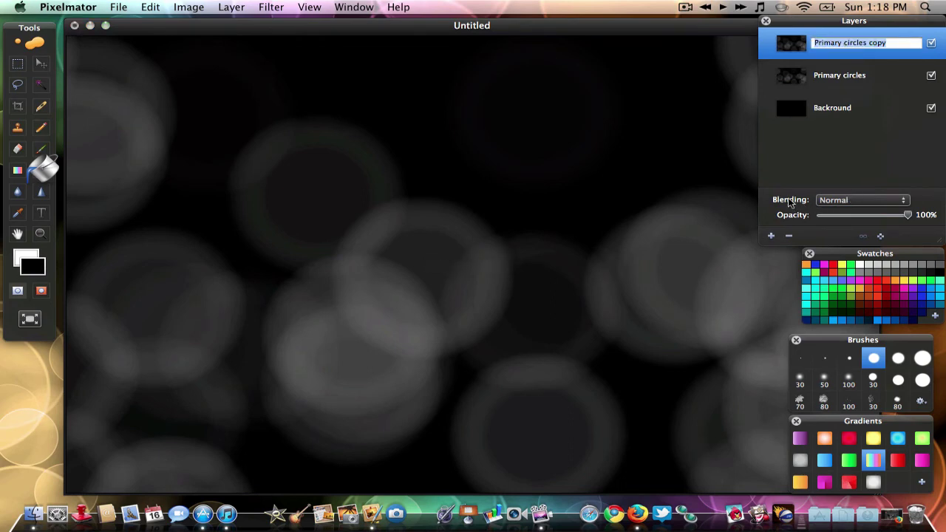
click(834, 200)
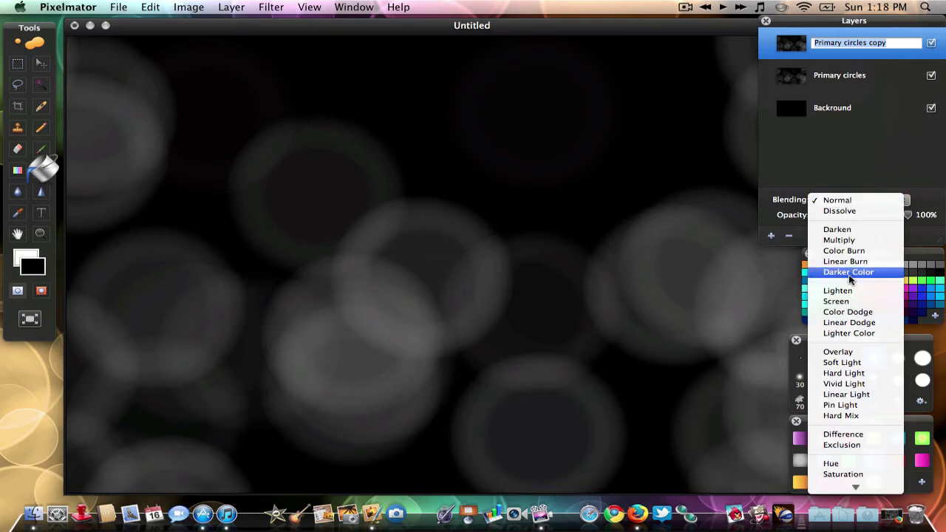
click(847, 312)
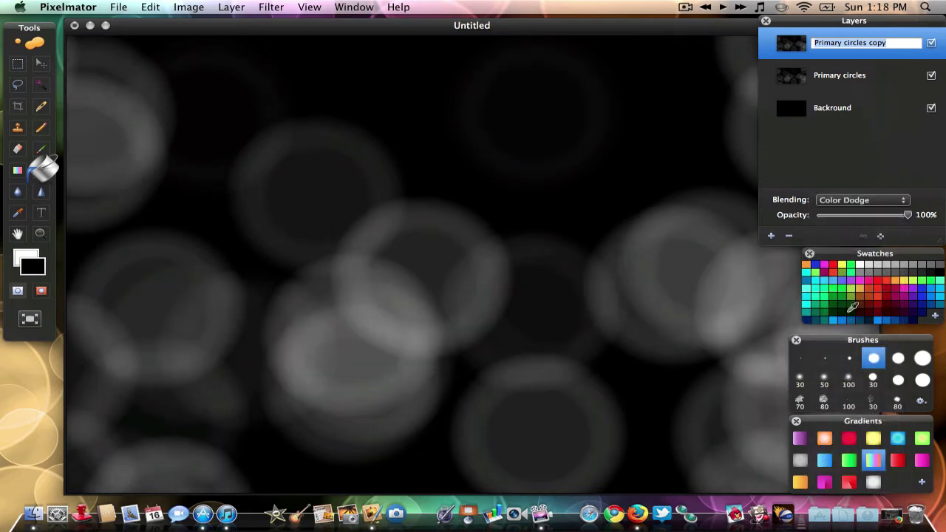
click(865, 169)
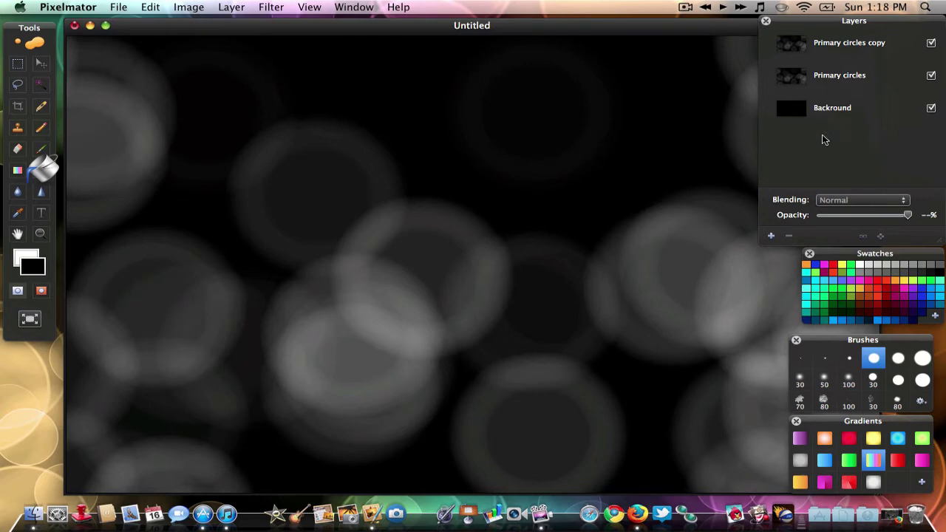
click(771, 236)
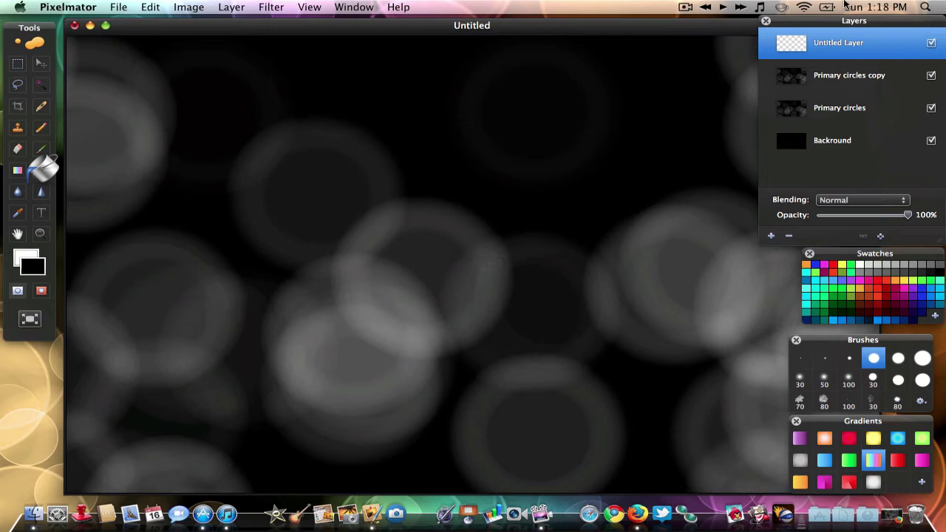
- Rename the new layer 'Small circles' and set its blending to Screen
double_click(826, 46)
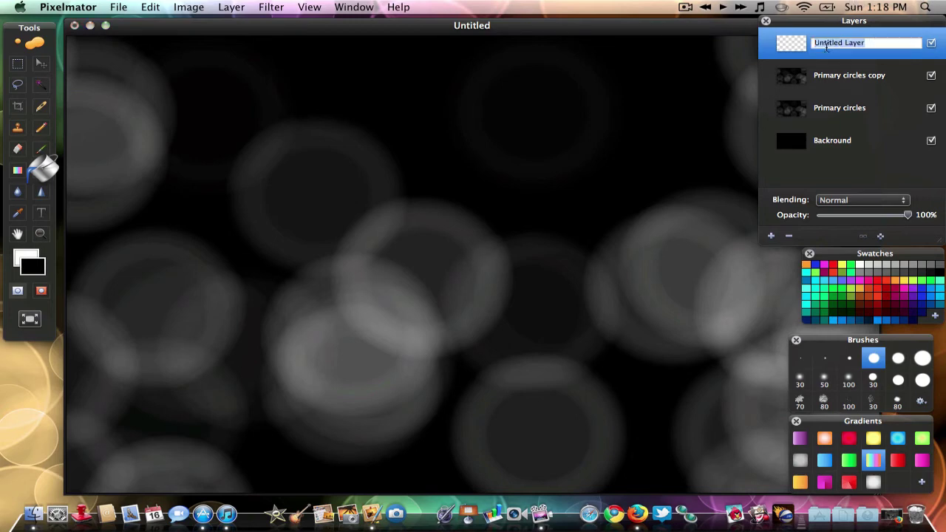
text(Small circles)
key(Return)
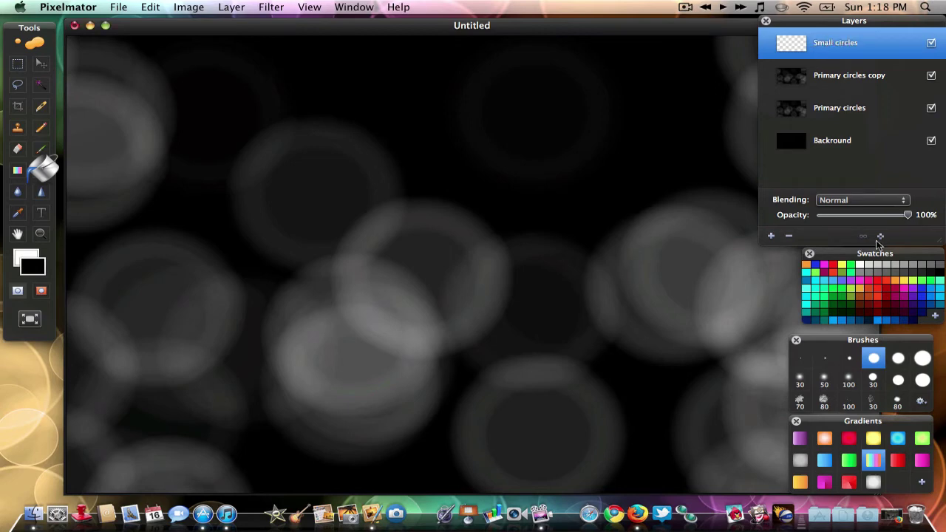
click(855, 201)
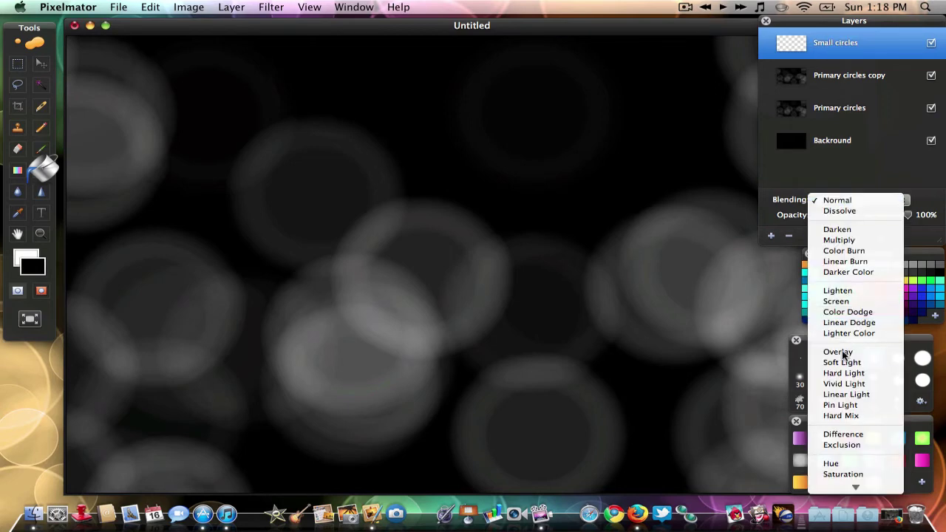
click(846, 301)
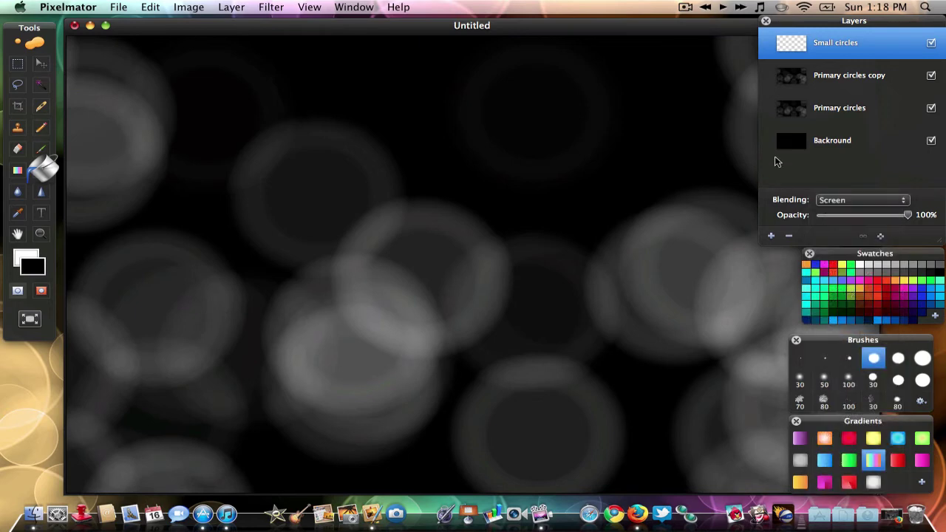
- Render Defocus bokeh with Time 24.3, Pace 0.32, Size 0.17, Blur 0.00, Density 0.51
click(271, 9)
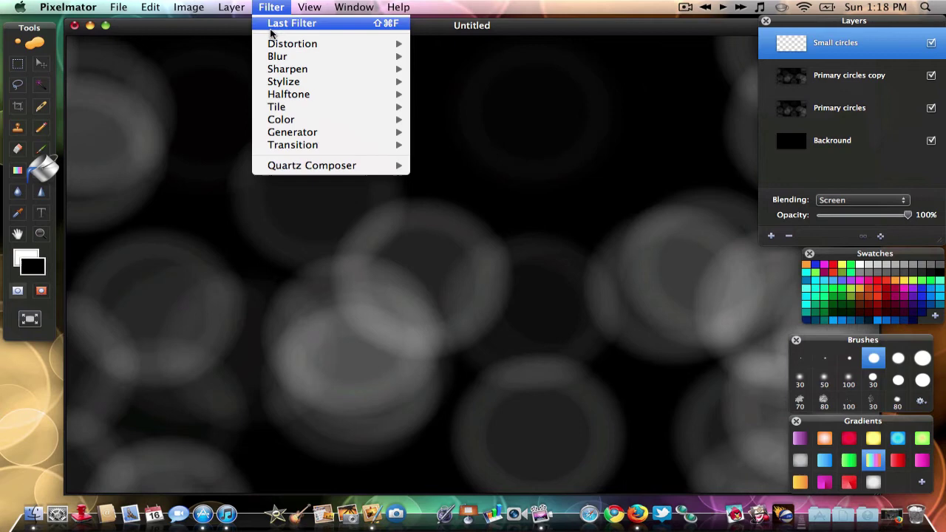
mouse_move(306, 169)
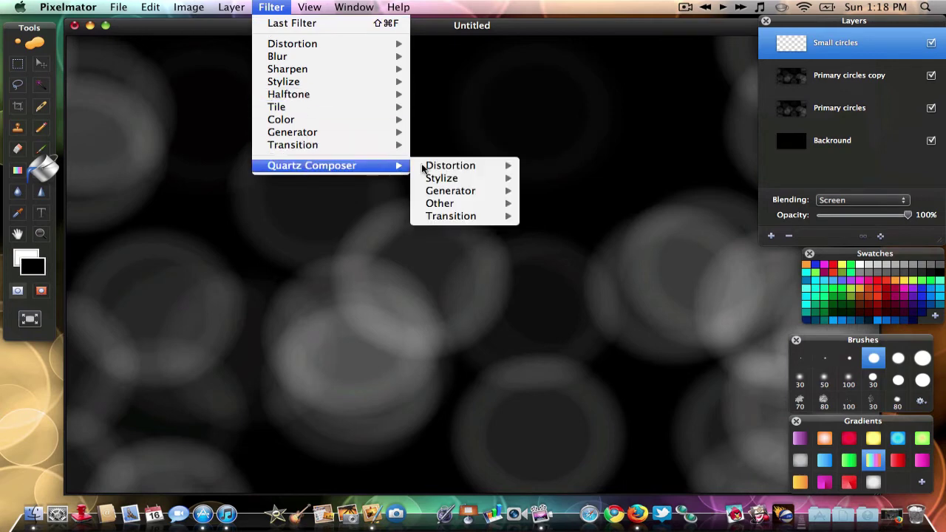
mouse_move(448, 192)
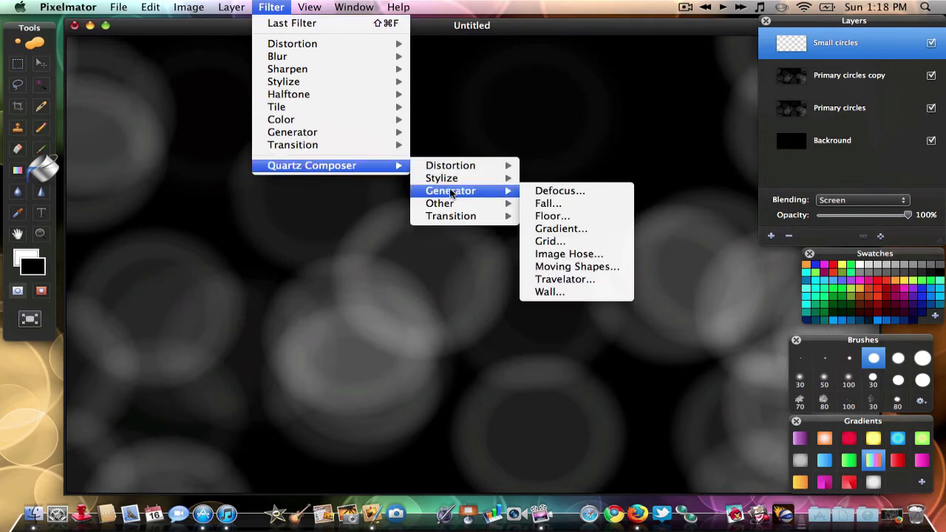
click(544, 192)
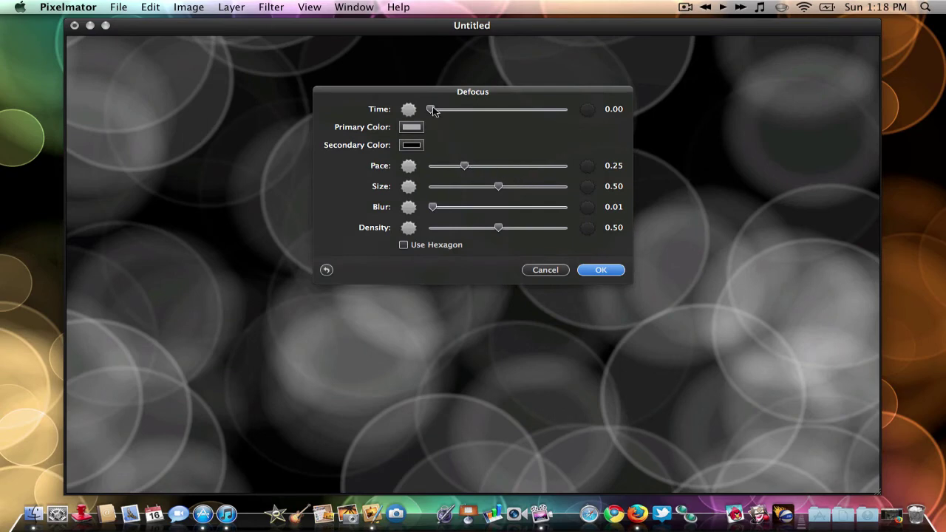
drag(434, 108, 468, 113)
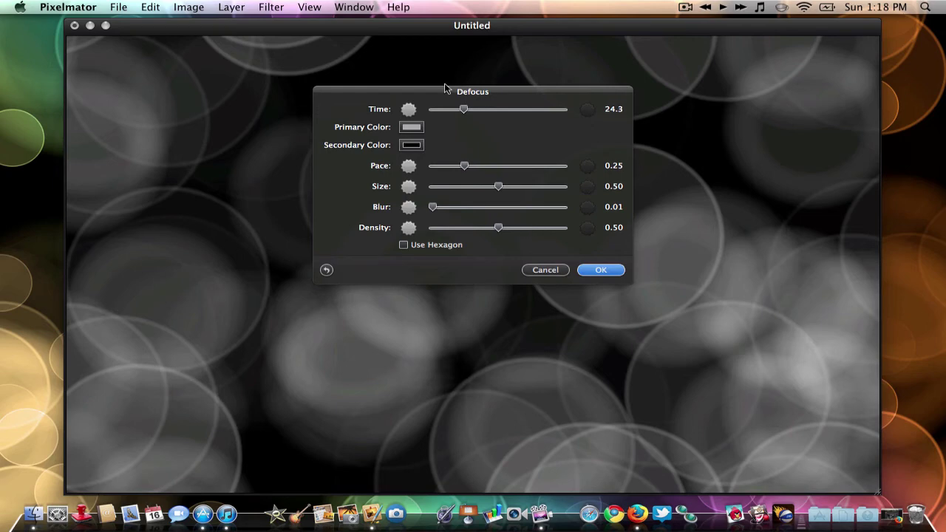
drag(465, 165, 431, 211)
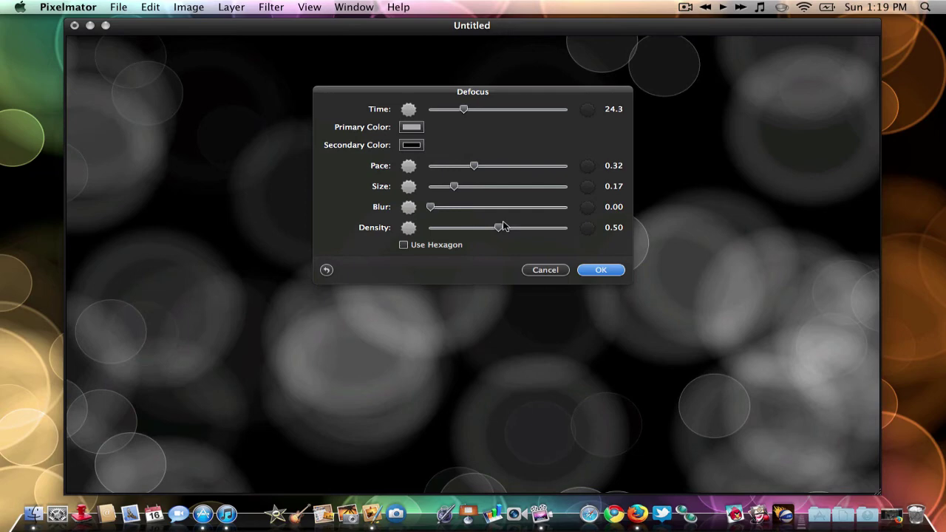
drag(498, 231, 499, 230)
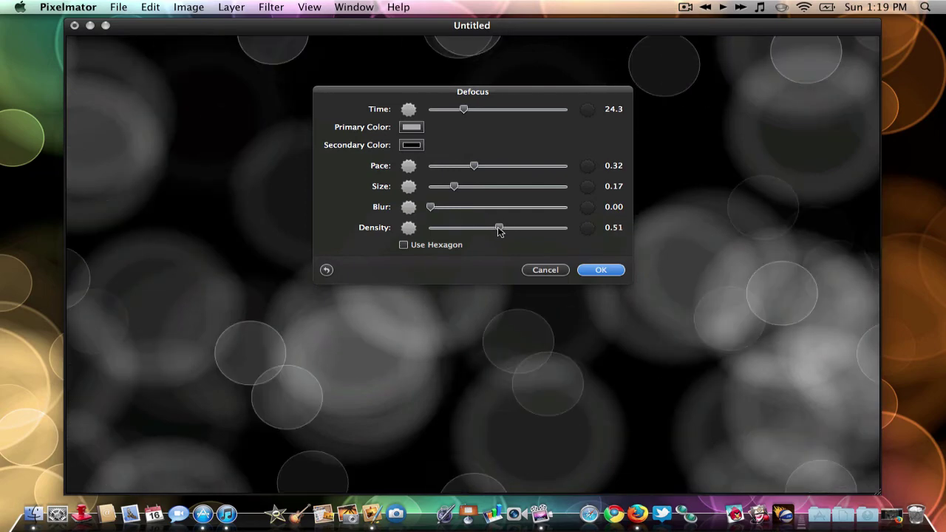
click(598, 270)
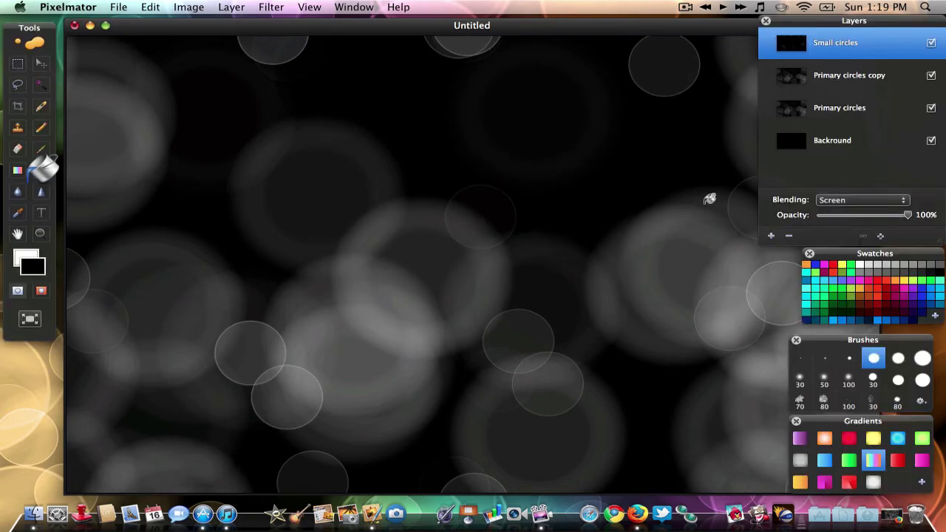
- Add a new top layer named 'Medium circles' with Screen blending
click(770, 237)
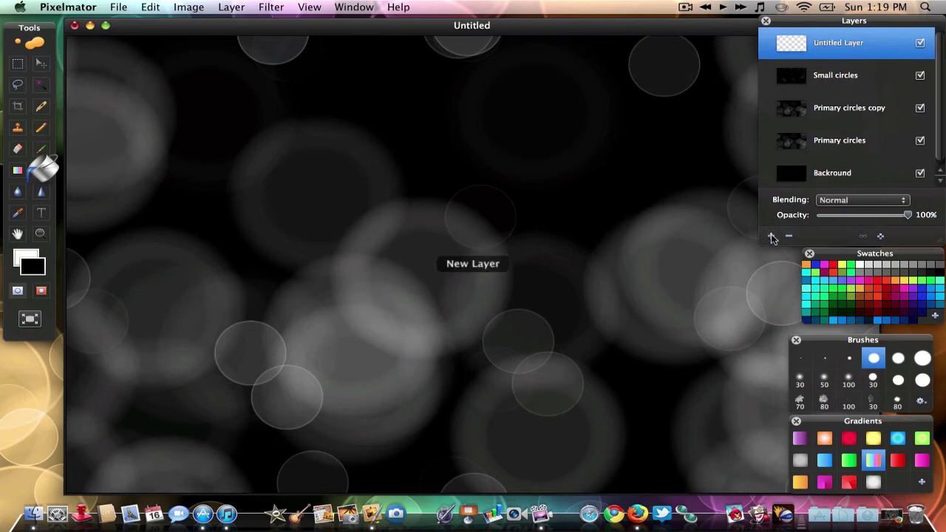
double_click(824, 38)
text(Medium circles)
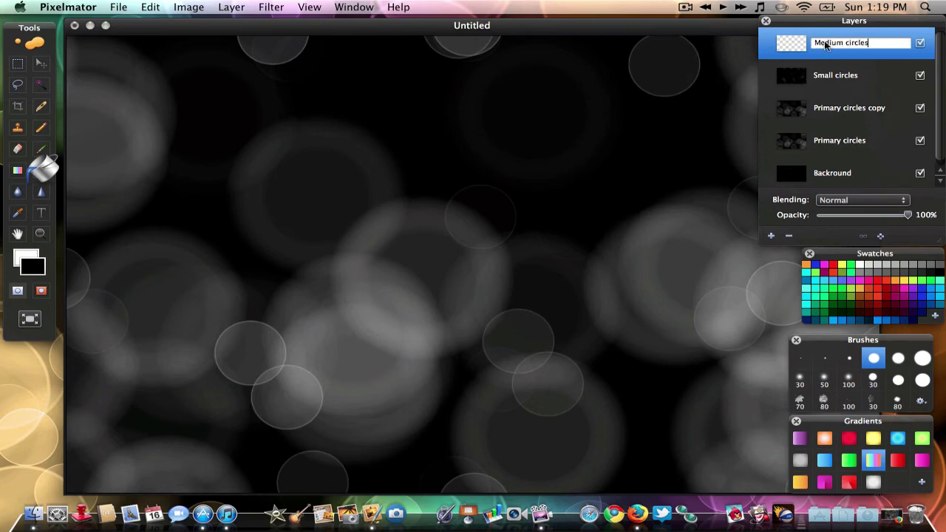
key(Return)
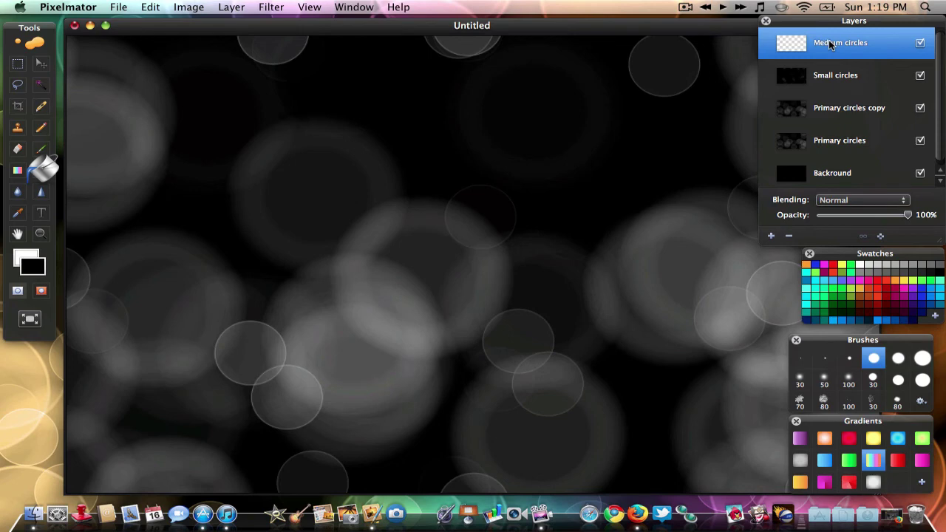
click(824, 201)
click(837, 303)
- Bring up the Filter > Quartz Composer > Generator submenu
click(271, 9)
mouse_move(338, 167)
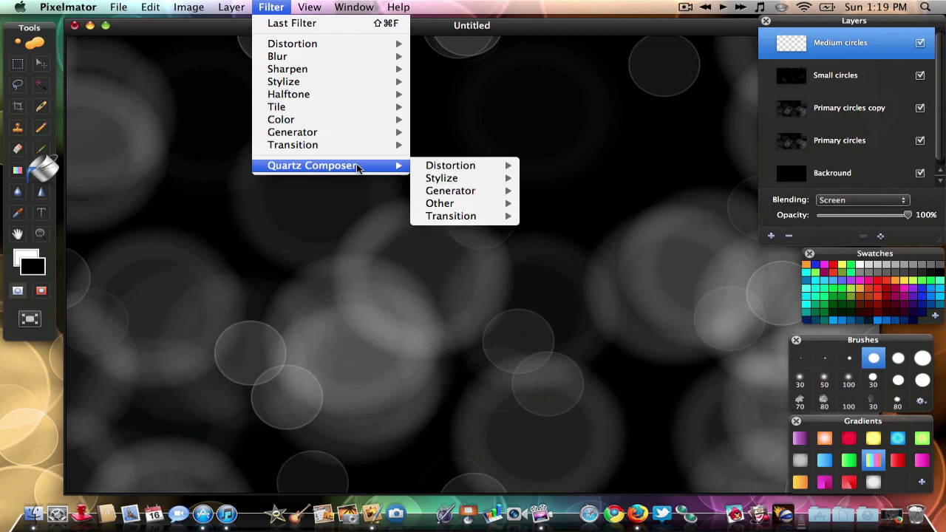
mouse_move(441, 190)
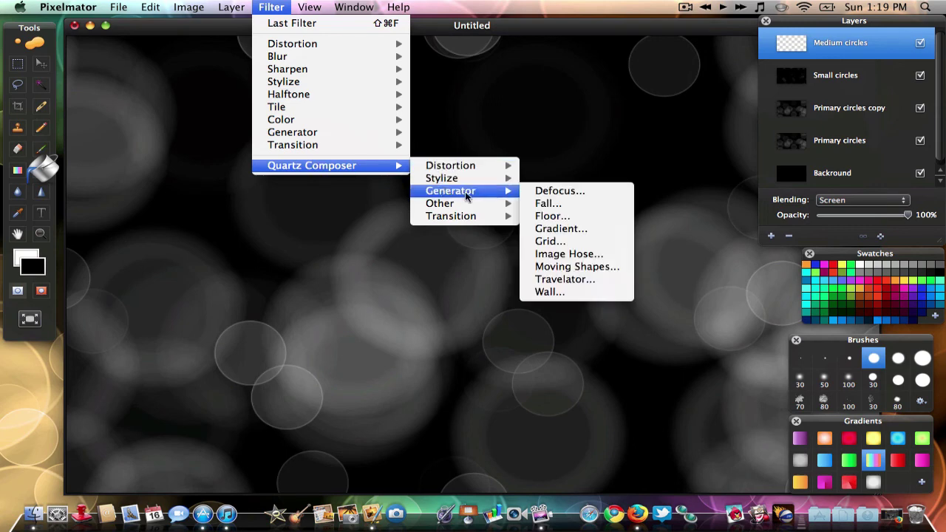
- Fill Medium circles with Defocus bokeh at Pace 0.30, Size 0.37, Blur 0.00
click(545, 193)
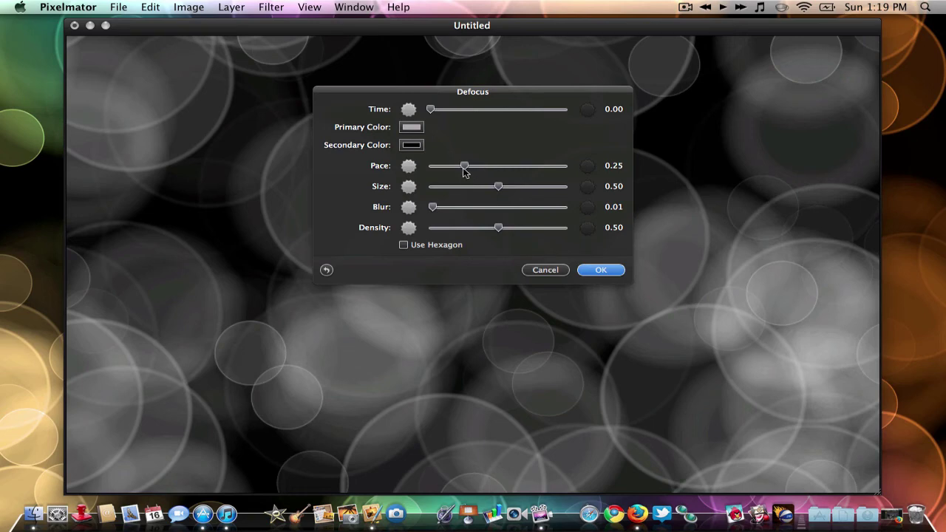
drag(465, 171, 481, 185)
drag(434, 206, 432, 210)
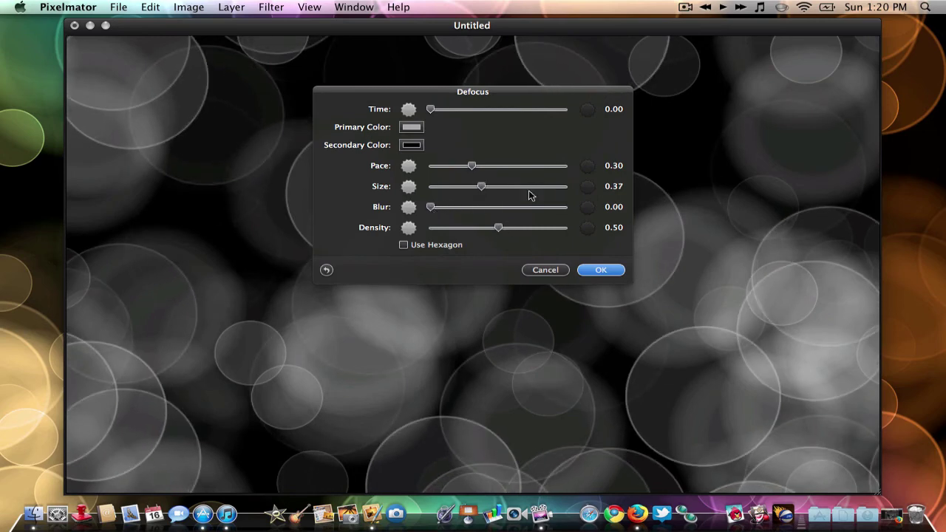
click(604, 269)
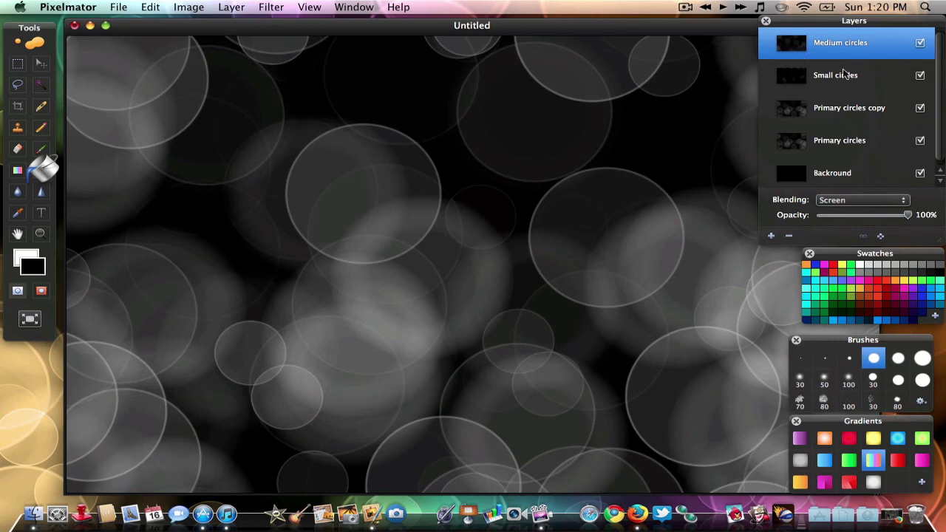
- Duplicate the Medium circles layer and set the copy to Color Dodge blending
double_click(838, 46)
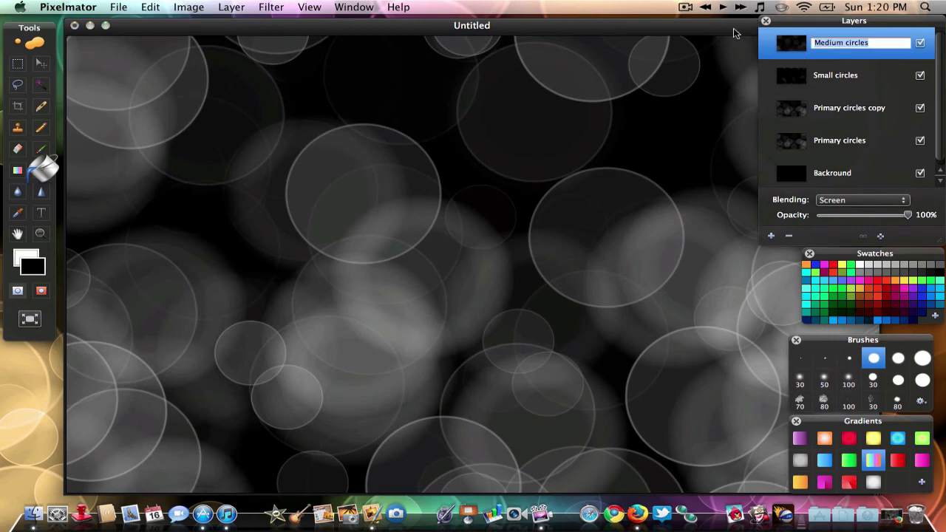
click(784, 47)
right_click(780, 47)
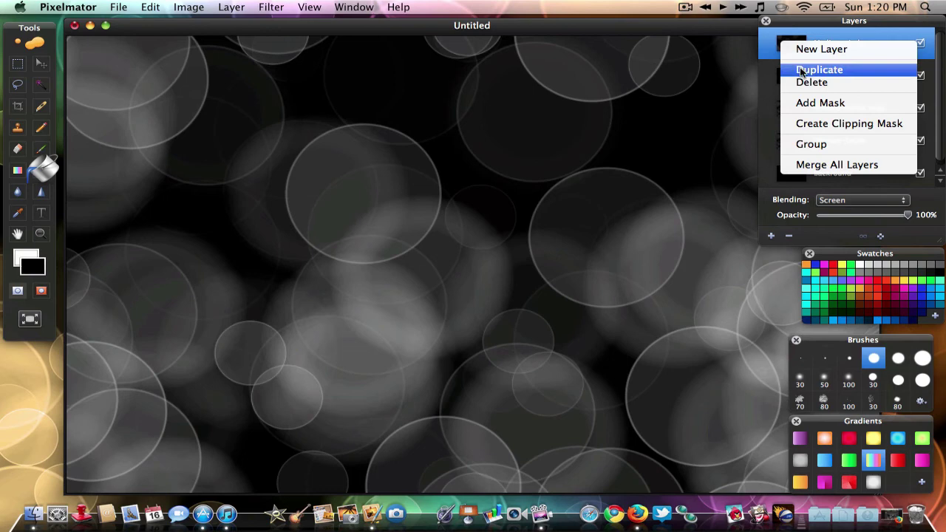
click(802, 70)
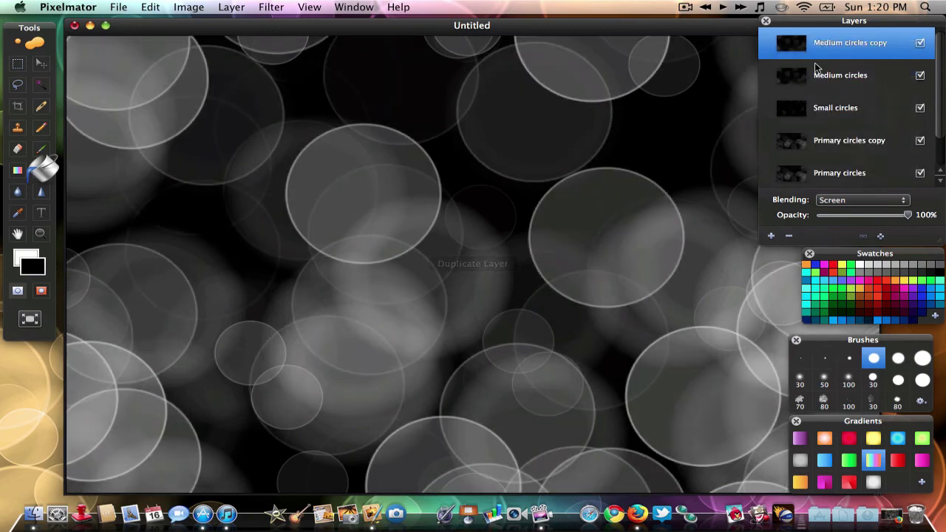
click(834, 206)
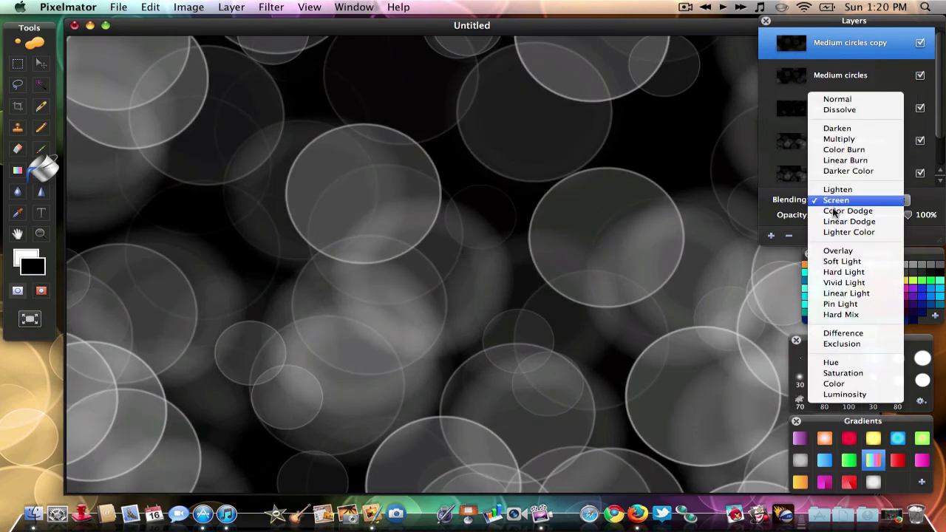
click(835, 211)
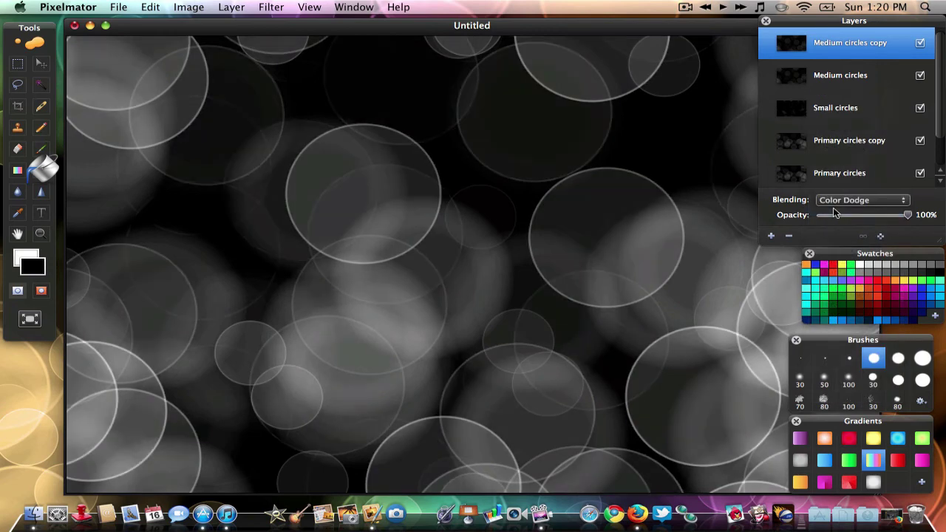
- Duplicate Small circles, set the copy to Color Dodge, and move it to the top
click(847, 112)
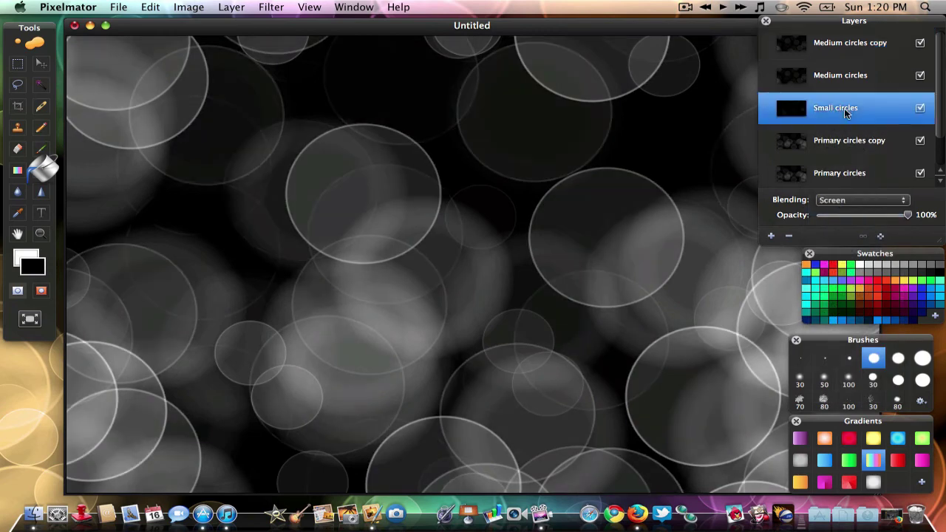
right_click(844, 107)
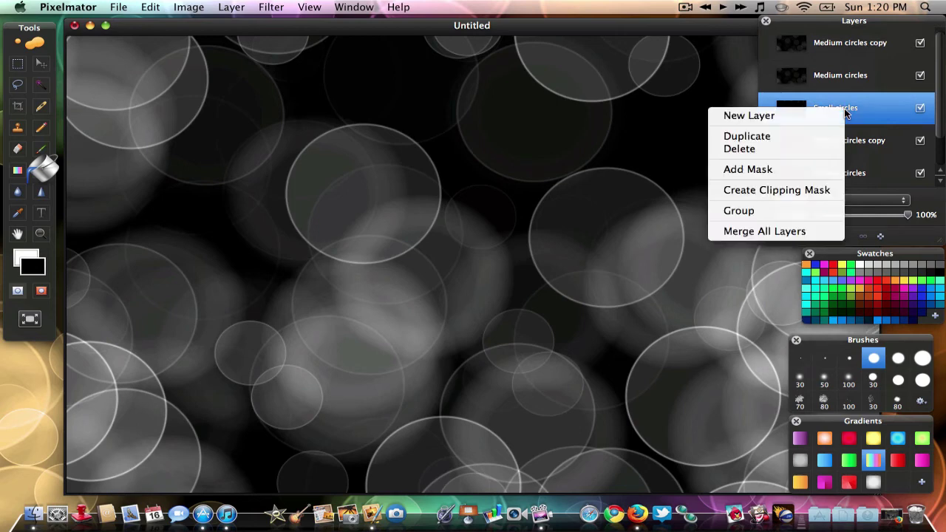
click(819, 139)
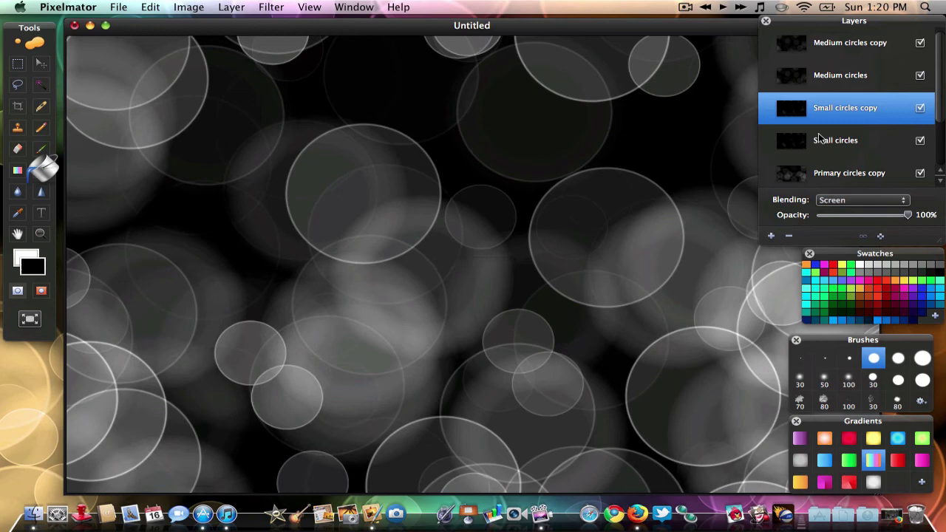
click(856, 207)
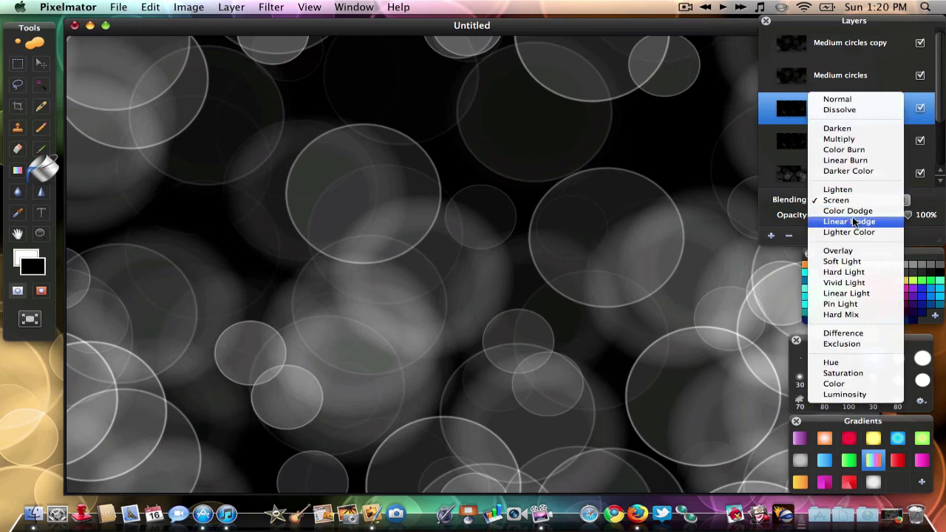
click(850, 212)
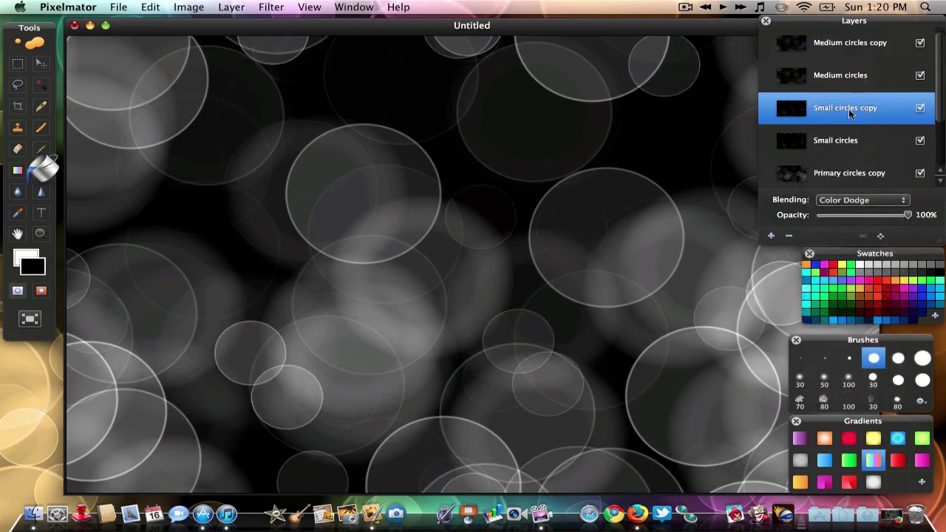
drag(850, 110, 850, 41)
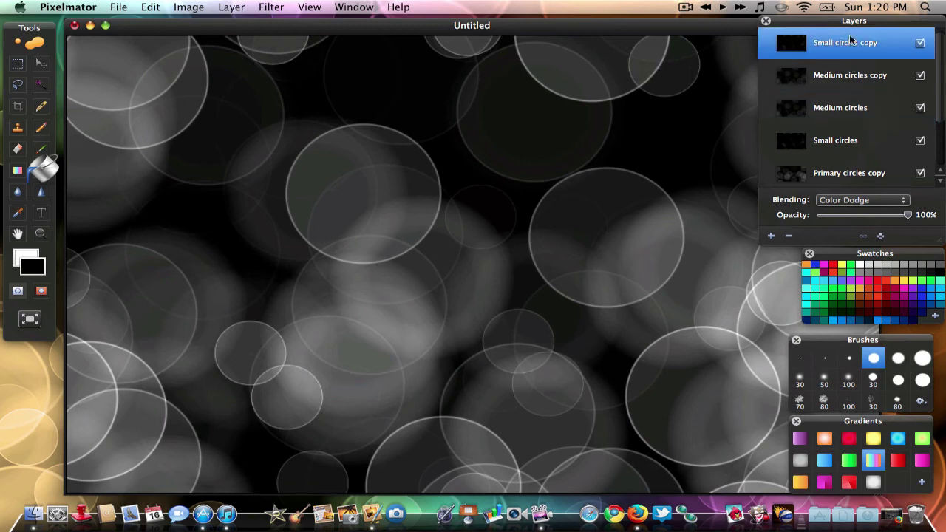
- Add an Overlay-blended top layer and open the rainbow gradient with the Gradient tool
click(771, 237)
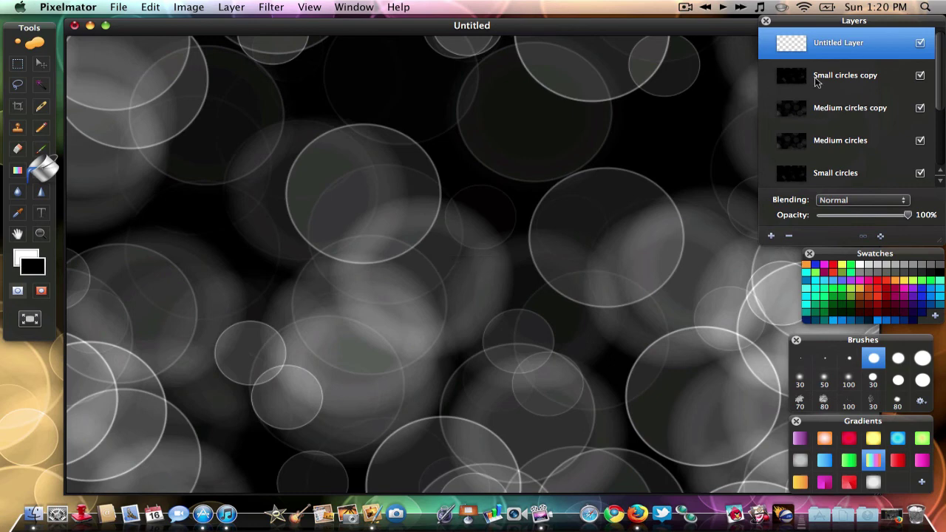
click(825, 204)
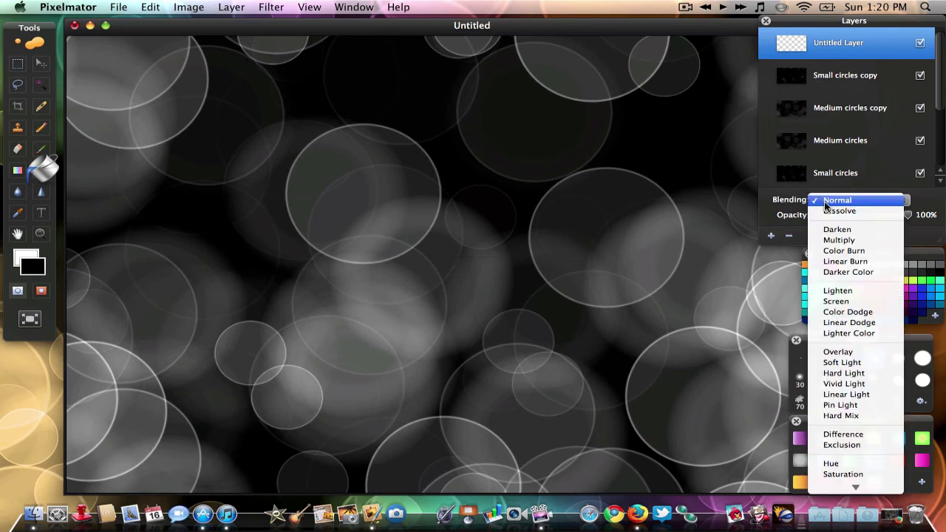
click(838, 351)
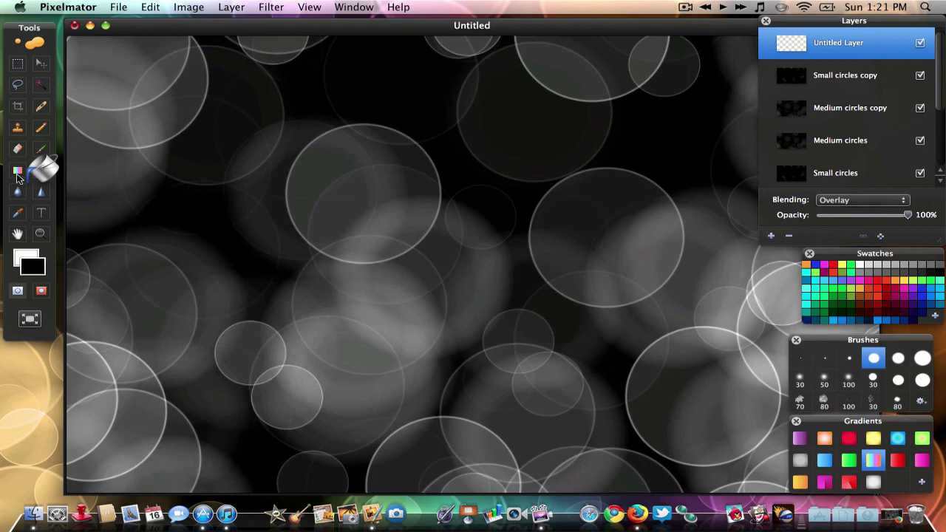
click(18, 171)
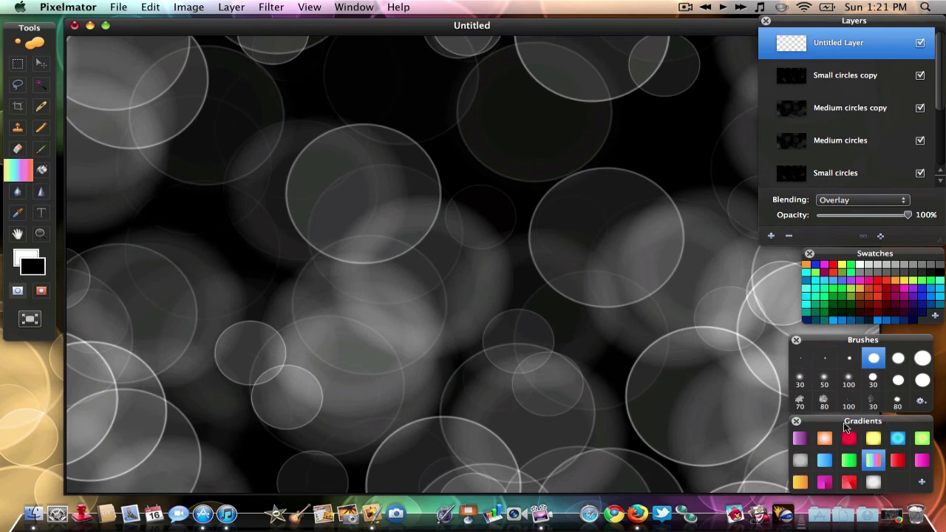
double_click(874, 460)
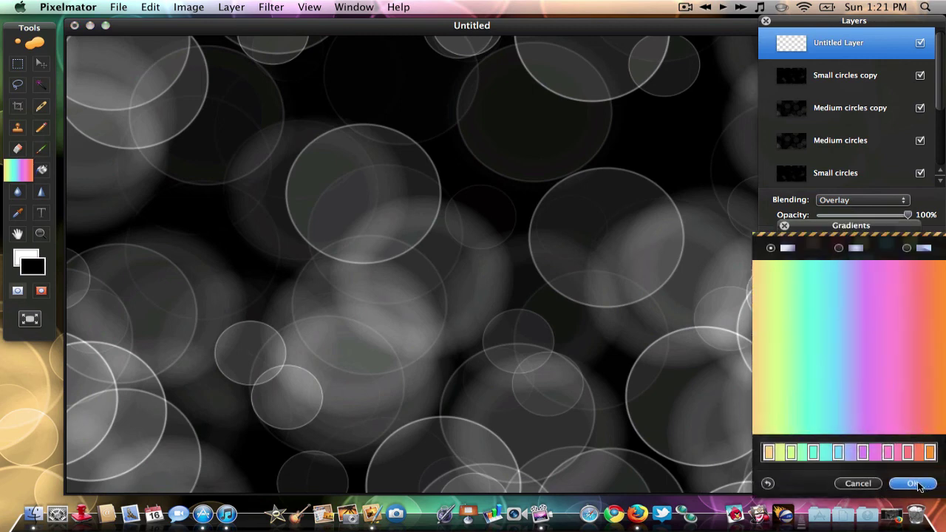
- Apply the rainbow gradient diagonally across the Overlay layer and preview the tinted bokeh full screen
click(915, 483)
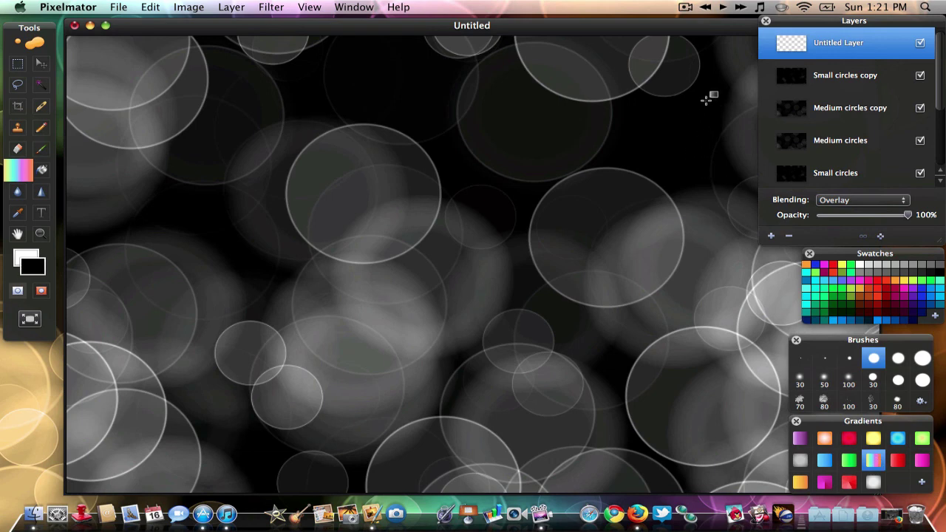
drag(706, 99, 281, 332)
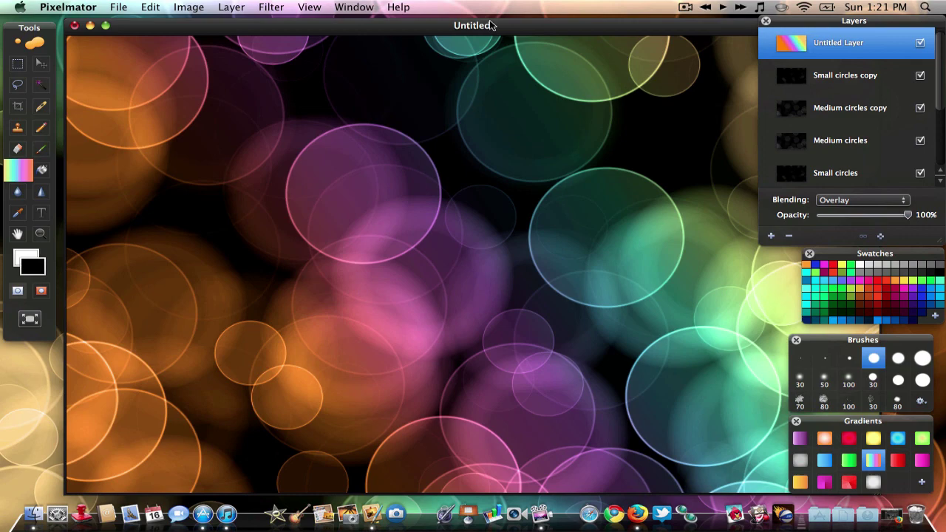
key(super+f)
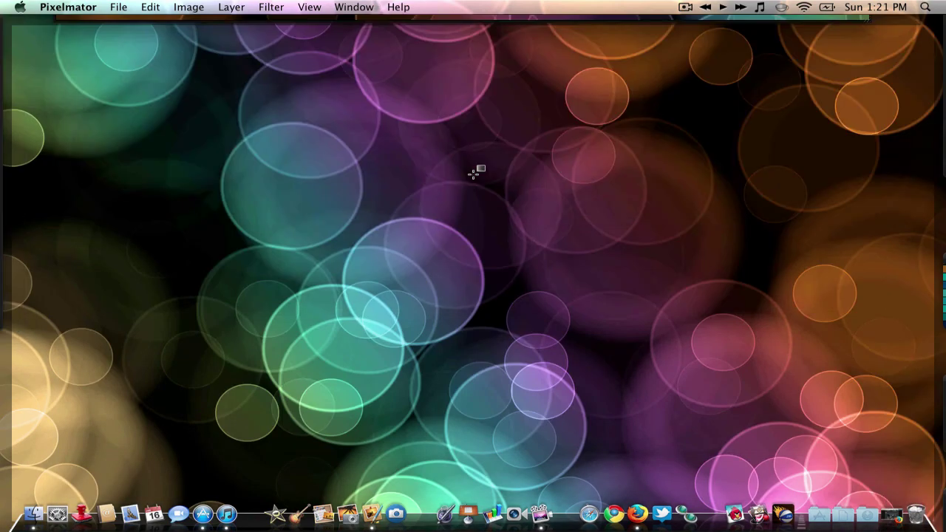
key(super+f)
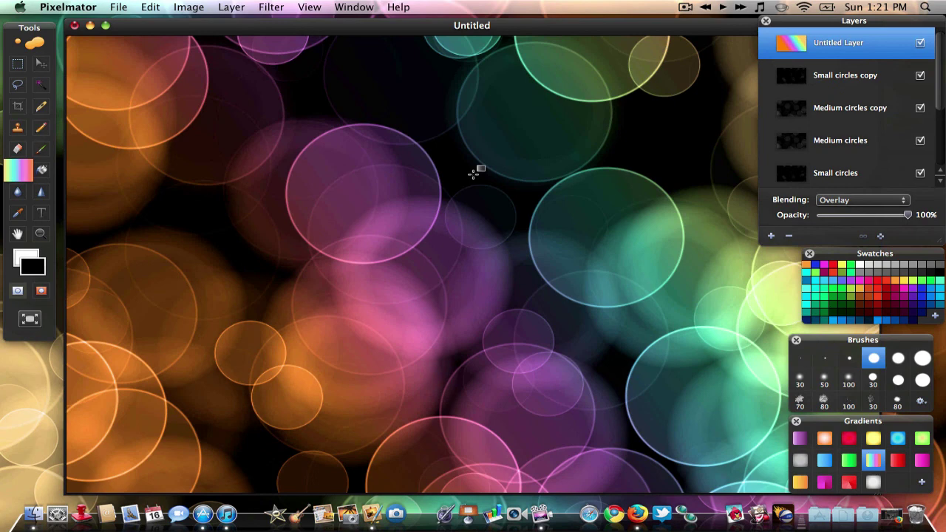